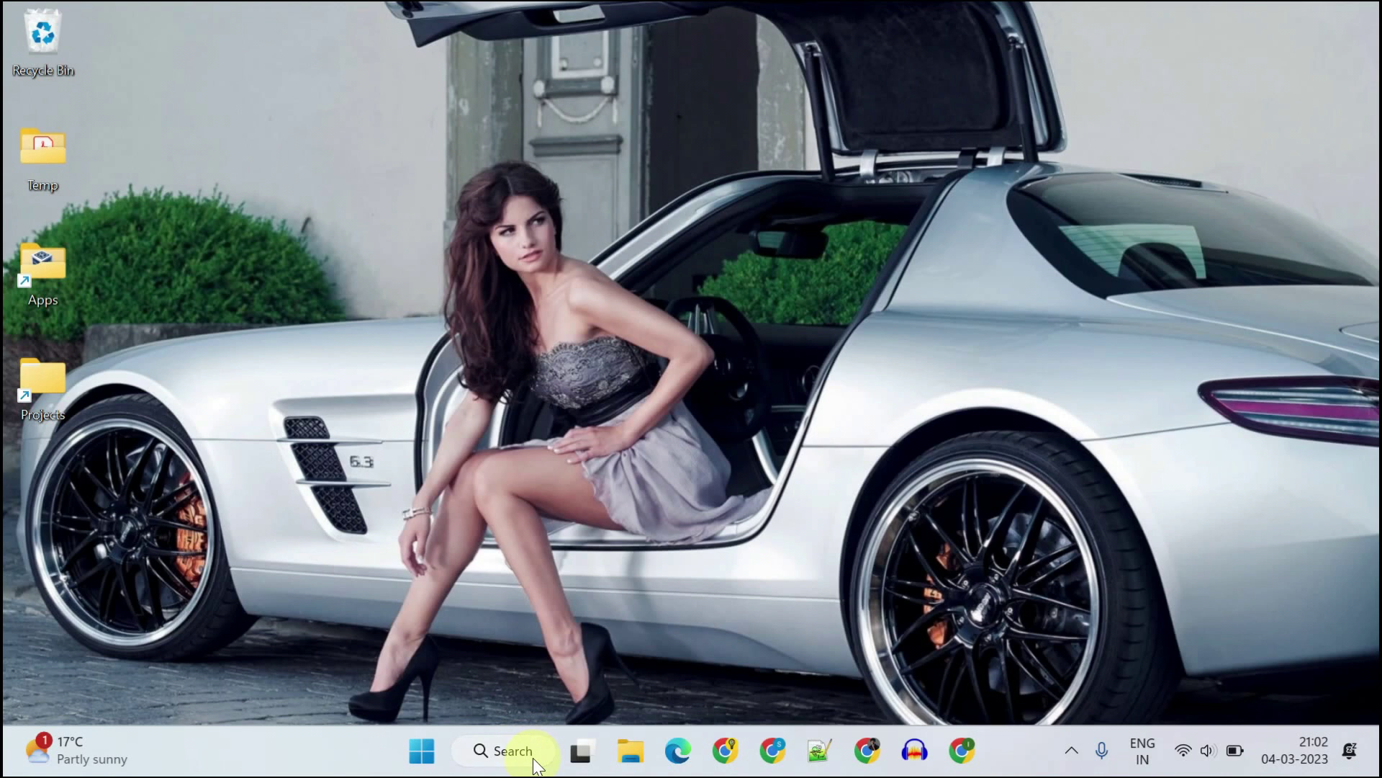
Step: Open Microsoft Store from Windows search and go to the iTunes app page
{"action": "left_click", "coordinate": [534, 756]}
{"action": "type", "text": "store"}
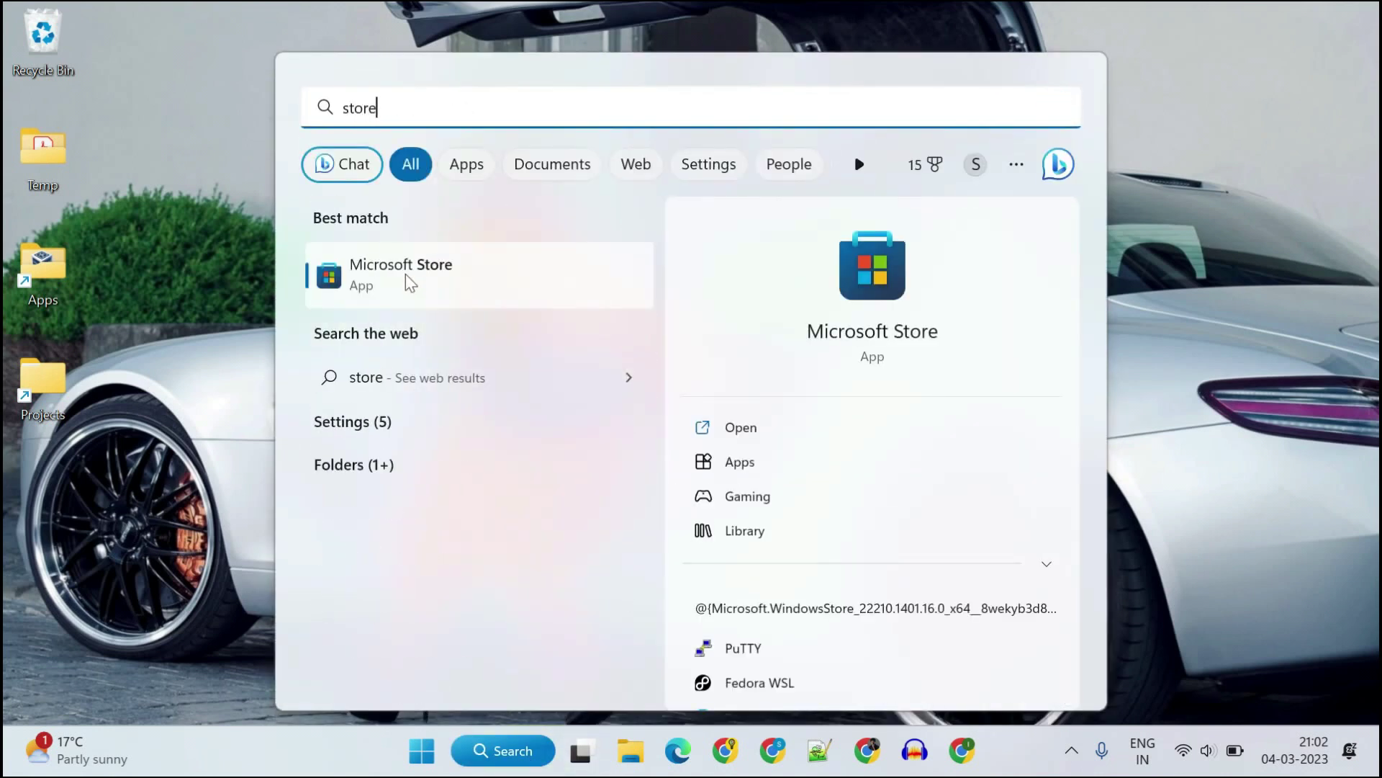
{"action": "left_click", "coordinate": [463, 284]}
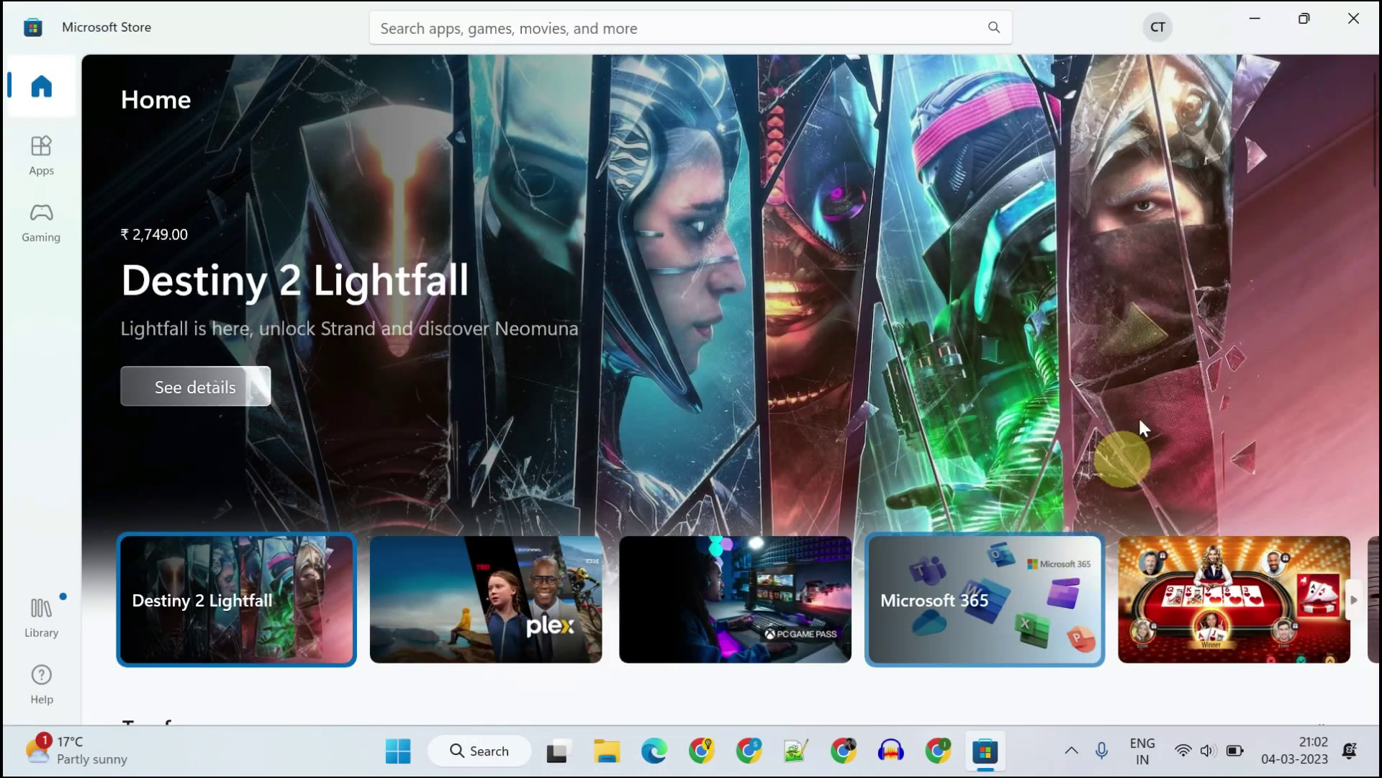
{"action": "left_click", "coordinate": [685, 28]}
{"action": "type", "text": "itunes"}
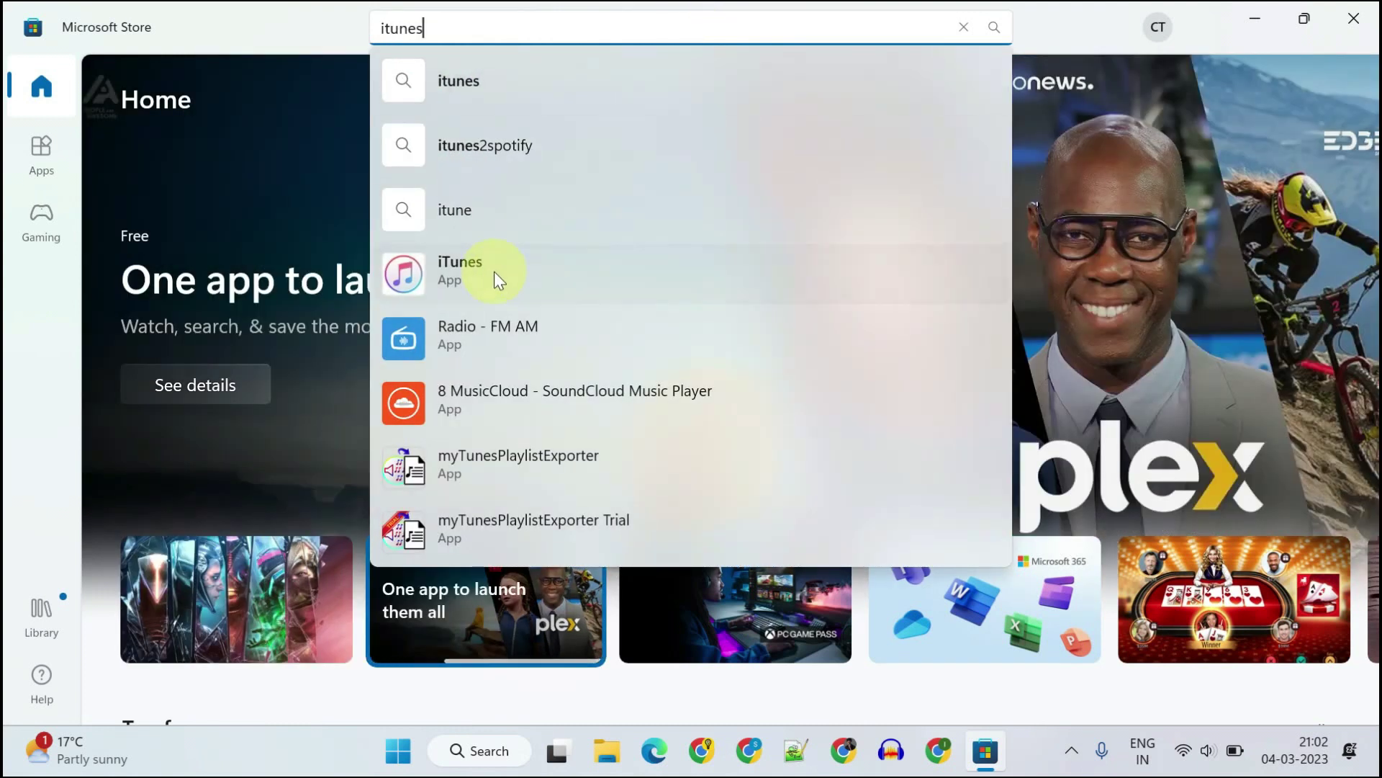
{"action": "left_click", "coordinate": [494, 271]}
Step: Install iTunes, launch it, and accept the licence agreement
{"action": "left_click", "coordinate": [346, 422]}
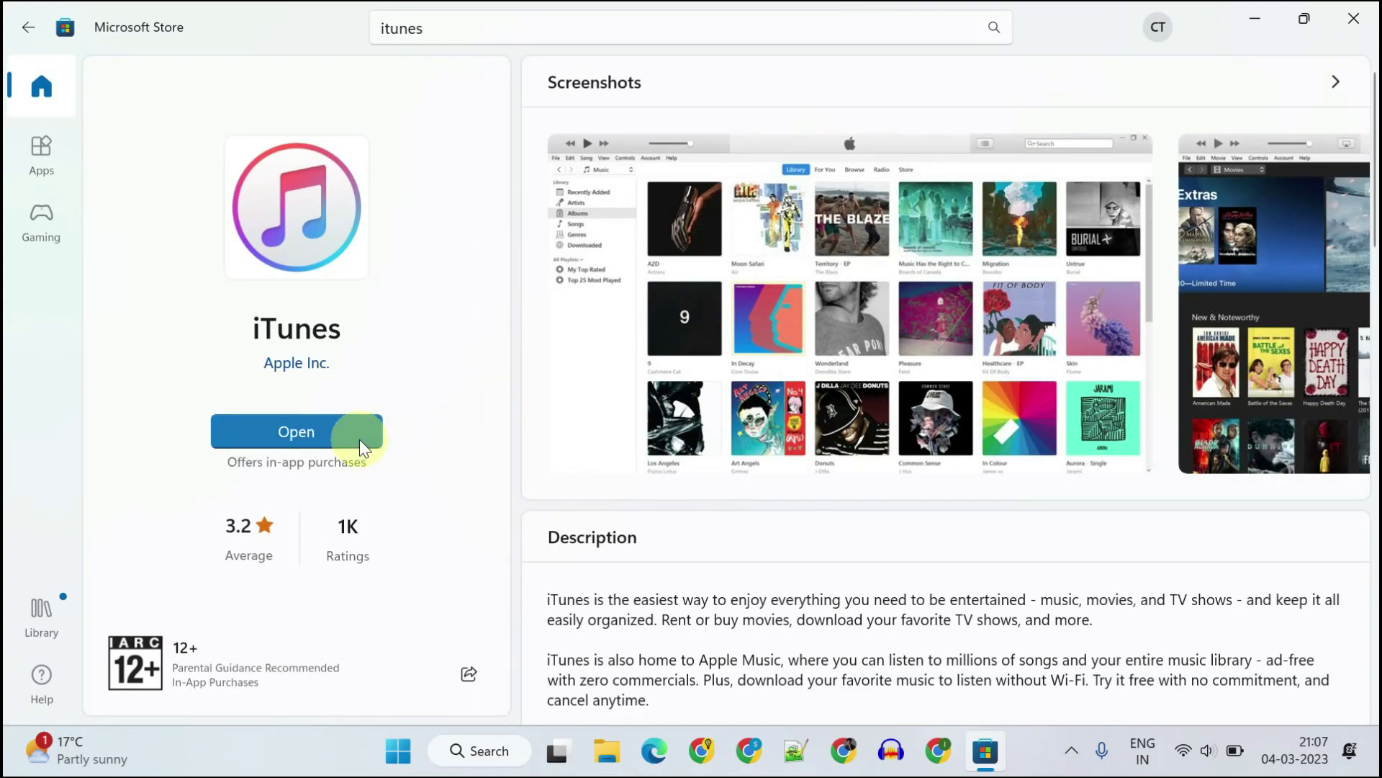
{"action": "left_click", "coordinate": [360, 440]}
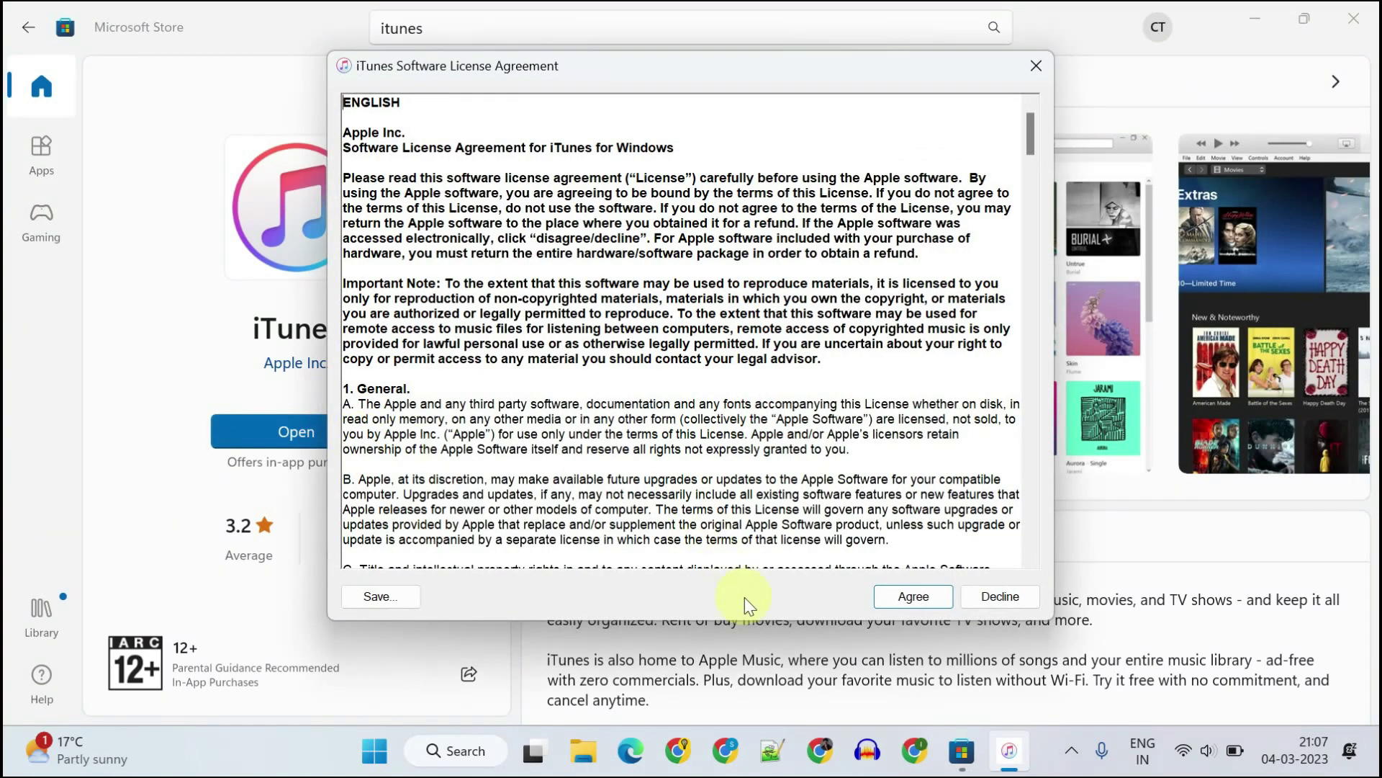
{"action": "left_click", "coordinate": [918, 596]}
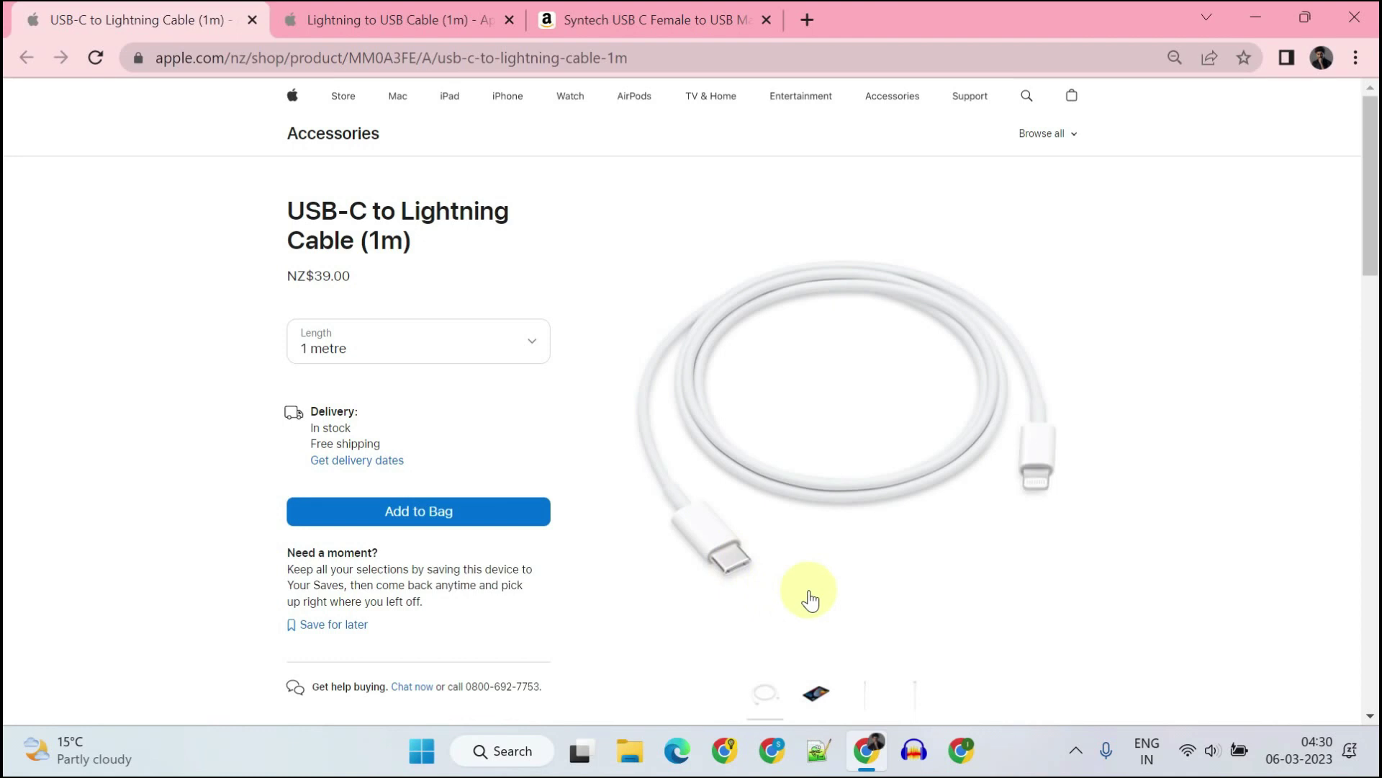
Step: View the Lightning to USB Cable (1m) page, then select the Syntech adapter's per-count price
{"action": "left_click", "coordinate": [415, 33]}
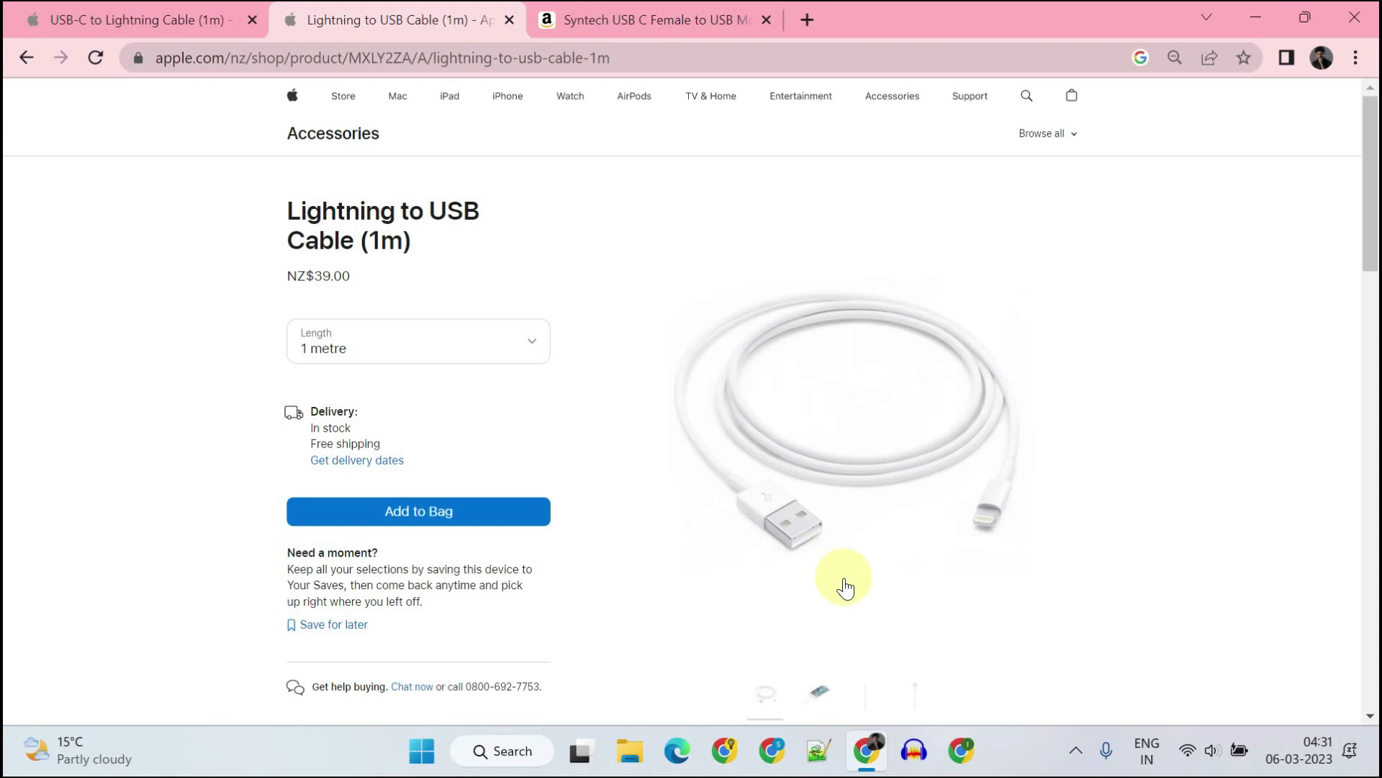
{"action": "left_click", "coordinate": [603, 17]}
{"action": "triple_click", "coordinate": [675, 594]}
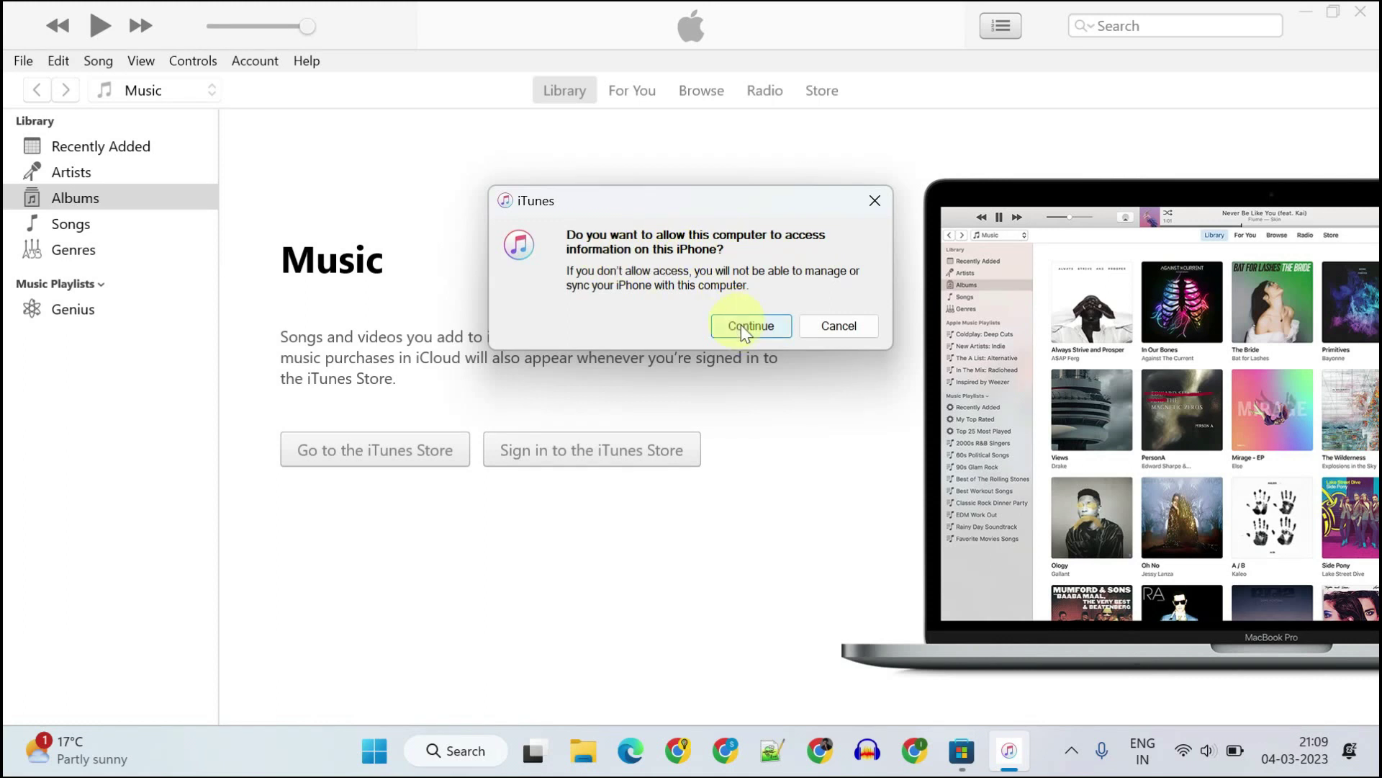
Step: Let this computer access the iPhone and turn on encrypted backups with a confirmed password
{"action": "left_click", "coordinate": [741, 325]}
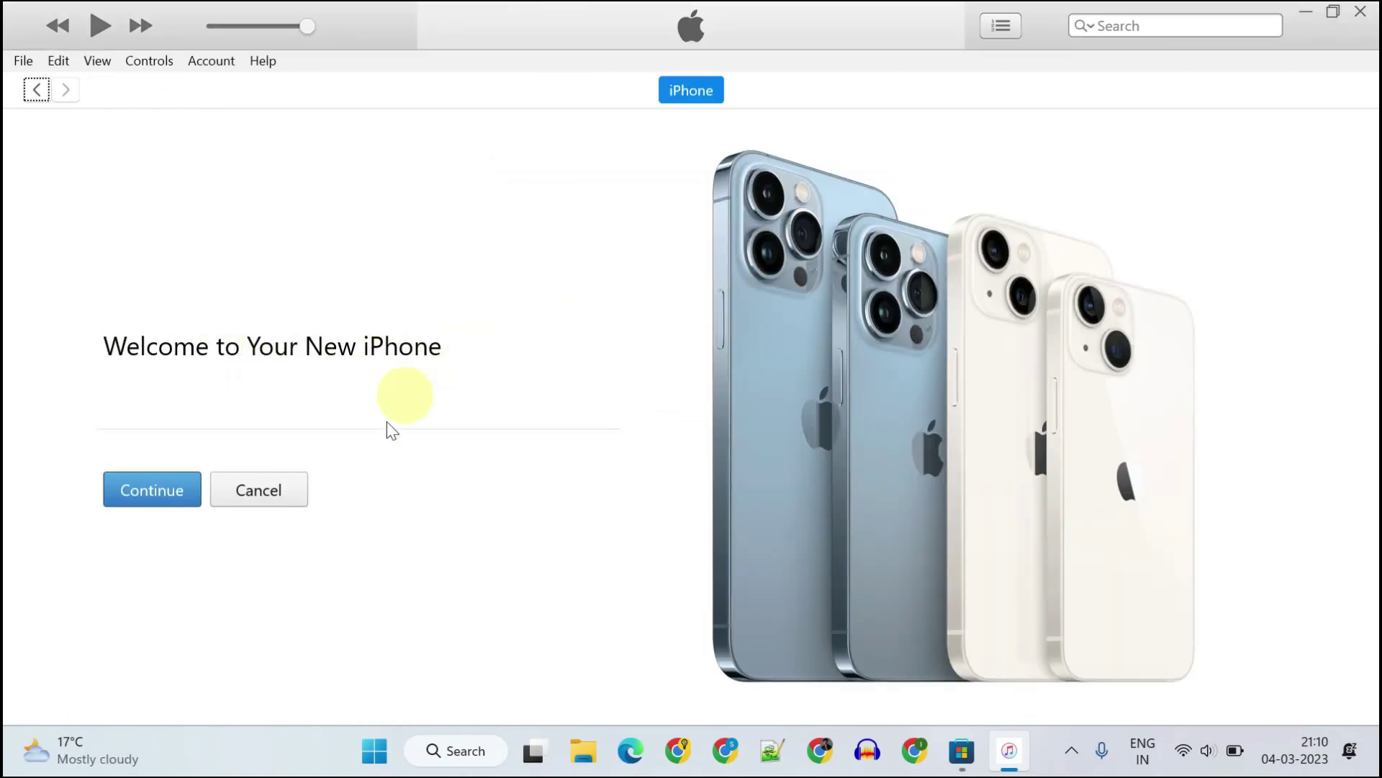
{"action": "left_click", "coordinate": [151, 502]}
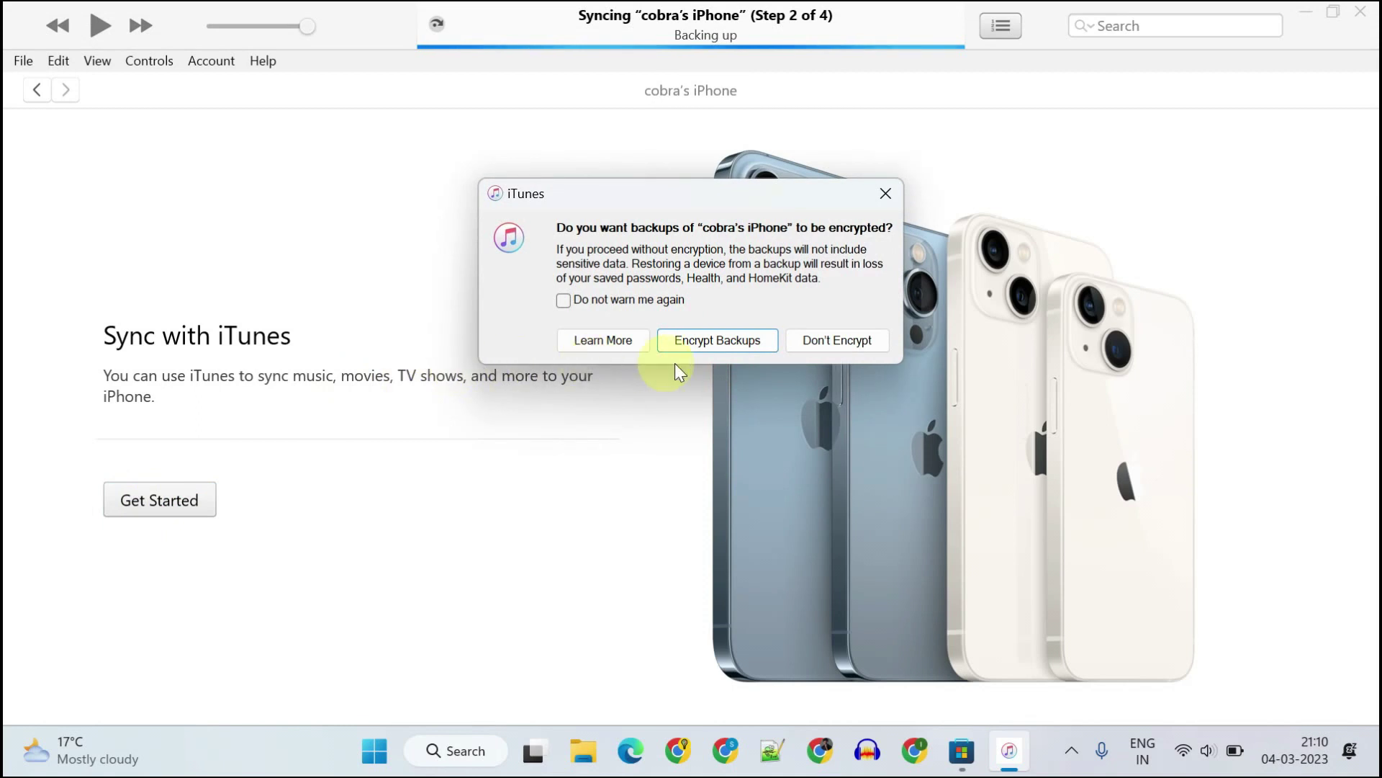
{"action": "left_click", "coordinate": [729, 339]}
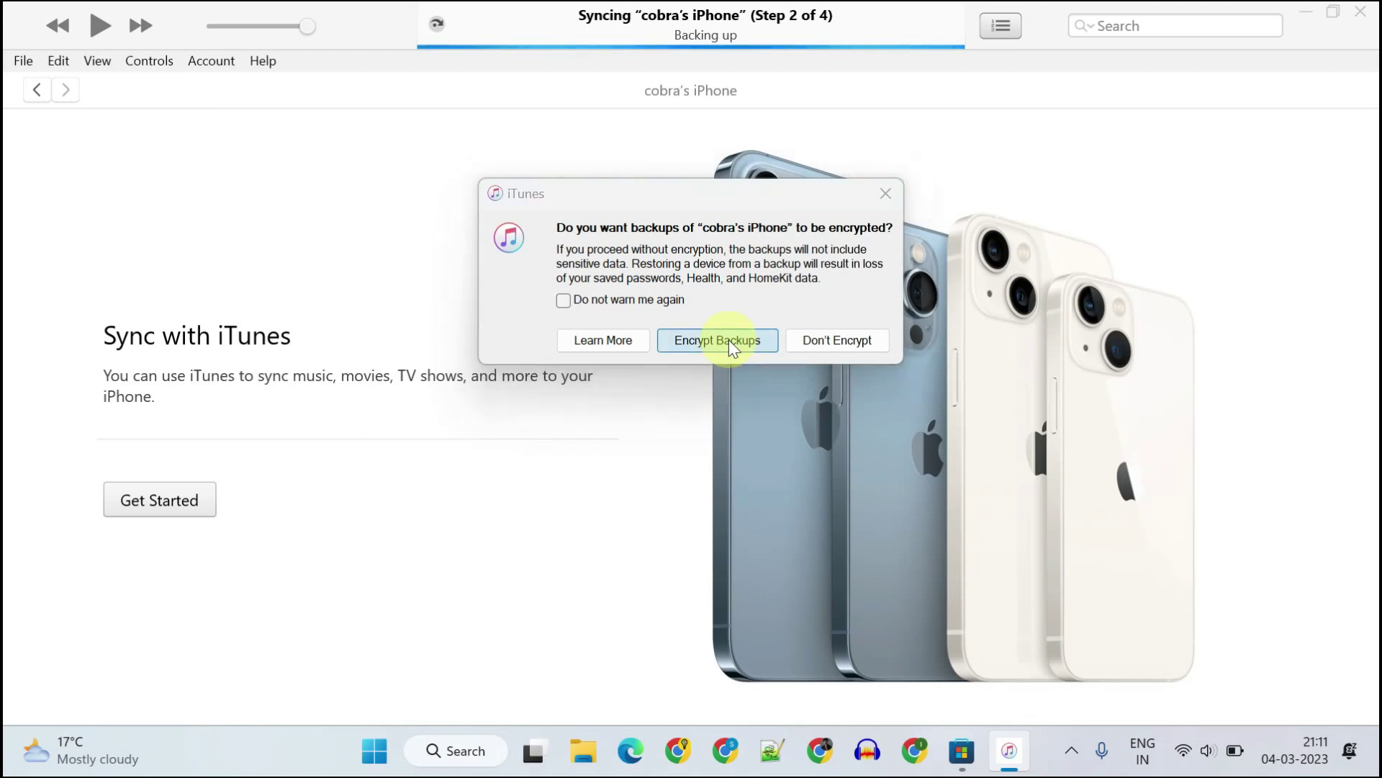
{"action": "type", "text": "123456"}
{"action": "key", "text": "Tab"}
{"action": "type", "text": "123456"}
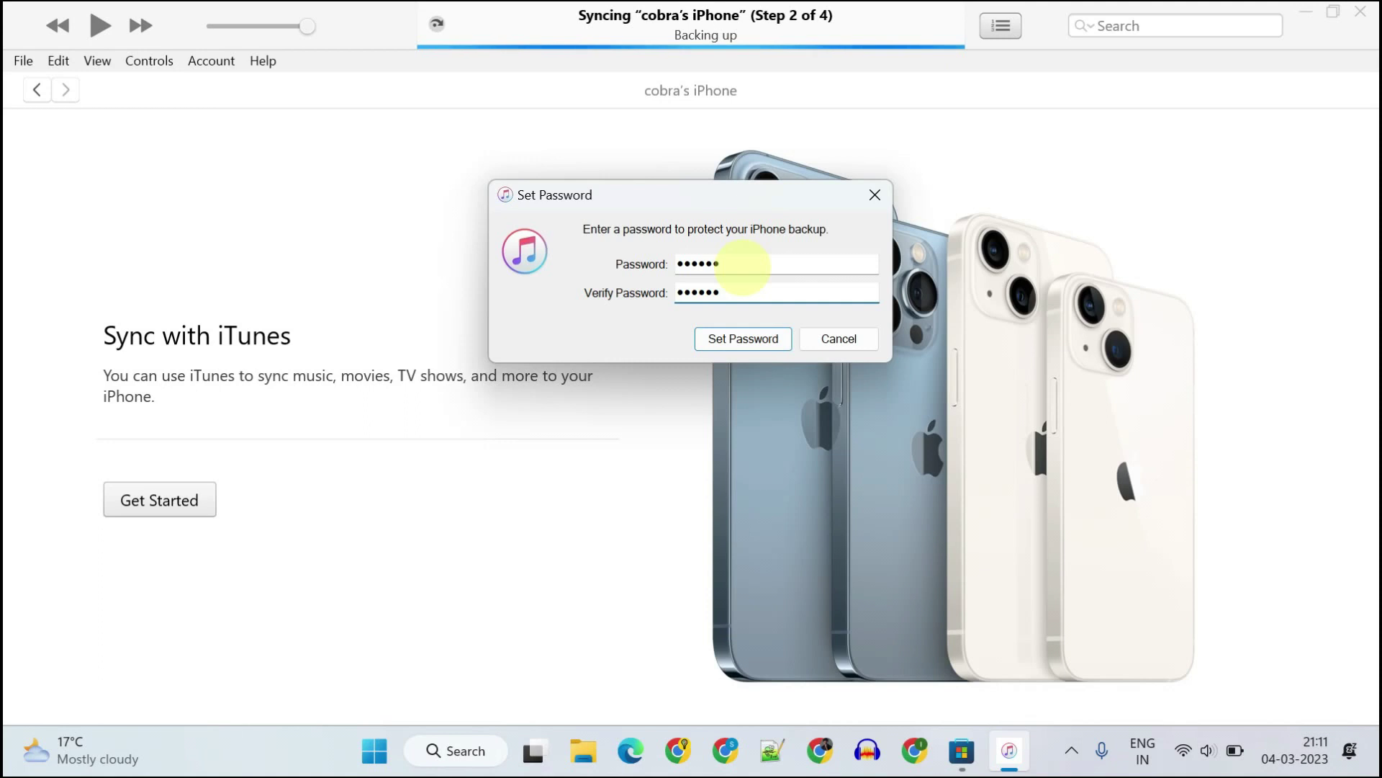
{"action": "left_click", "coordinate": [743, 340]}
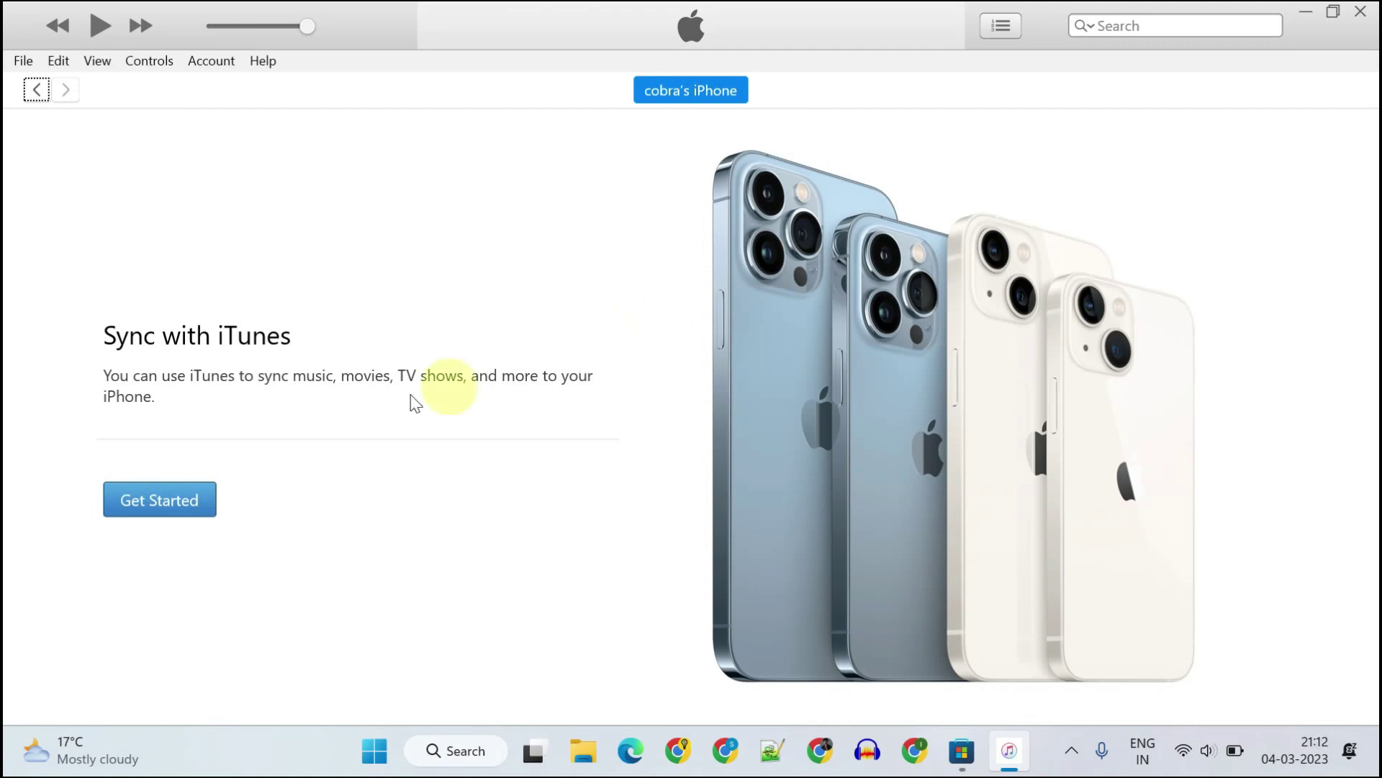
Step: Choose Get Started on the iPhone's Welcome to Your New iPhone page
{"action": "left_click", "coordinate": [156, 510]}
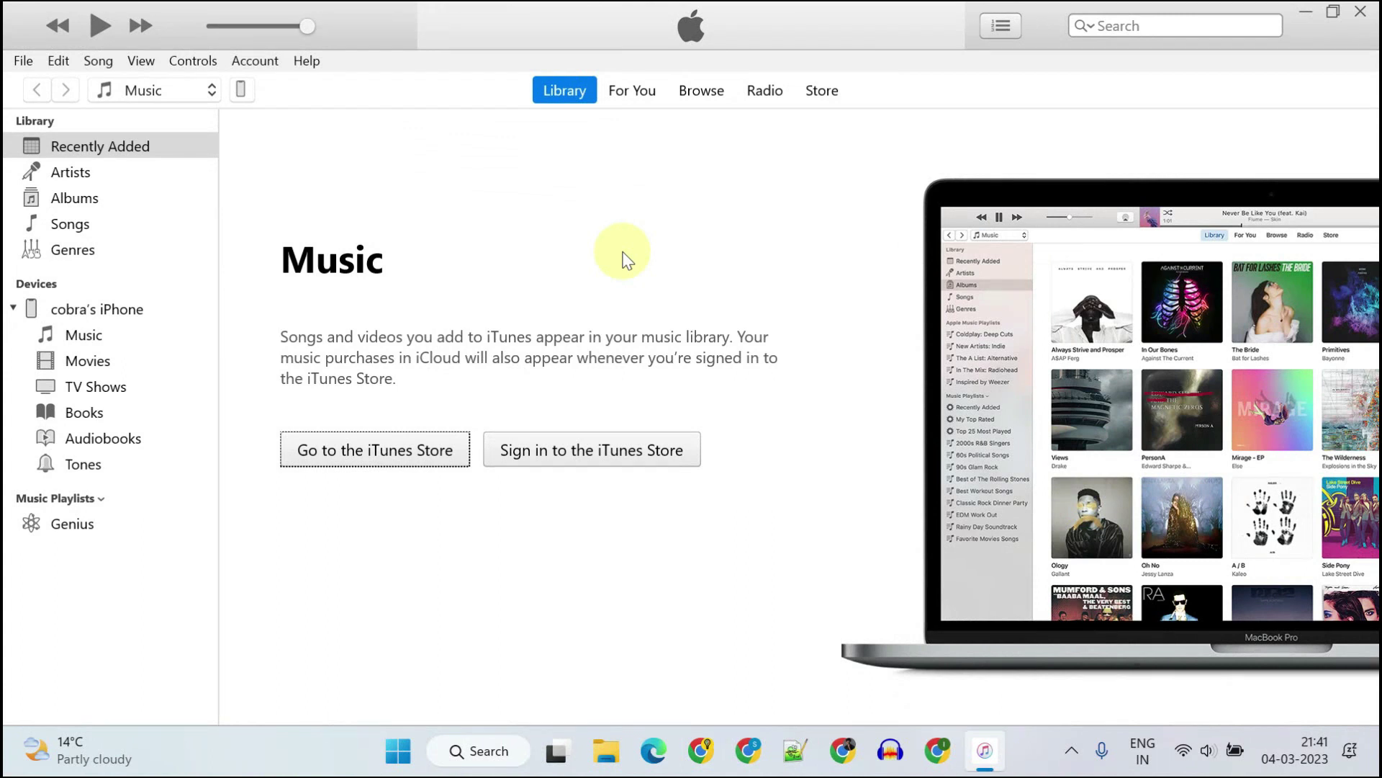
Step: Back up the iPhone now from its Summary page, and set automatic backups to This Computer
{"action": "left_click", "coordinate": [242, 92]}
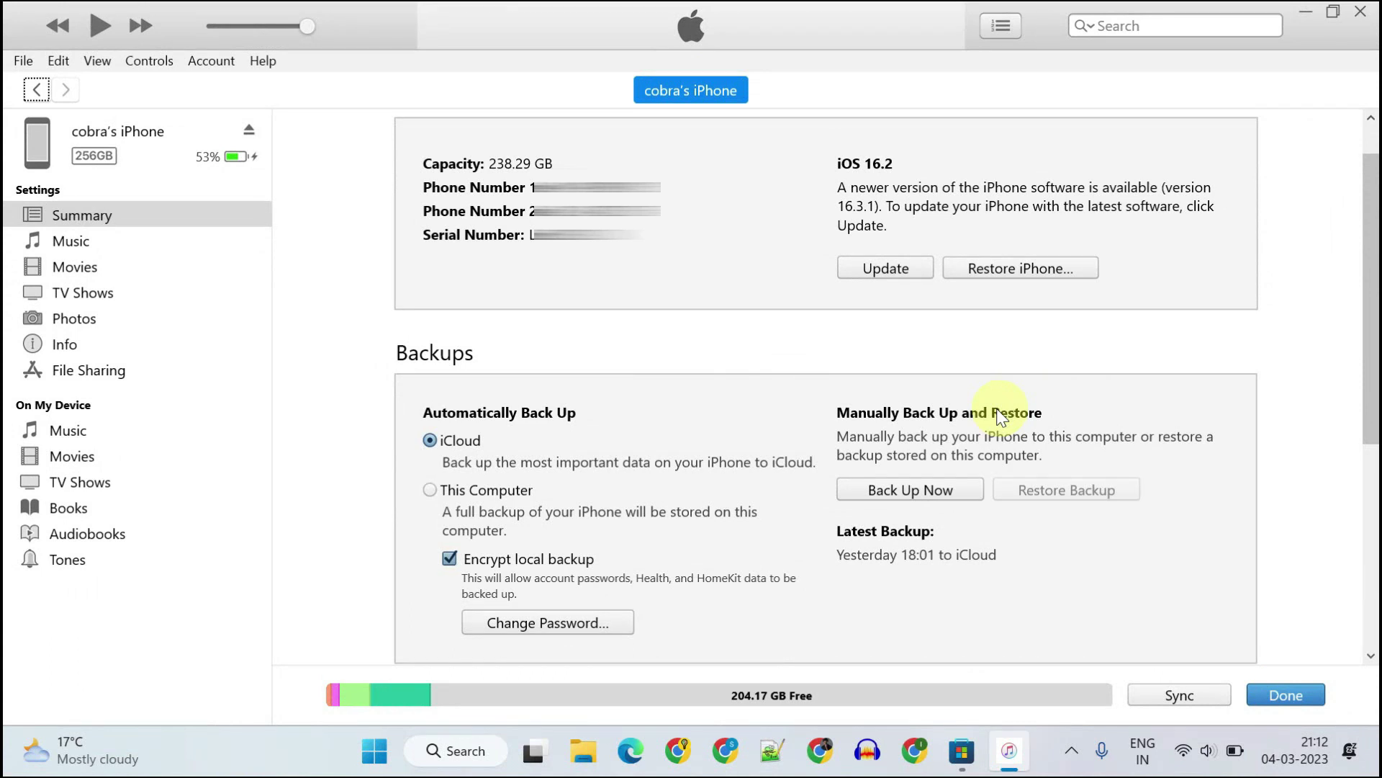
{"action": "left_click", "coordinate": [921, 496]}
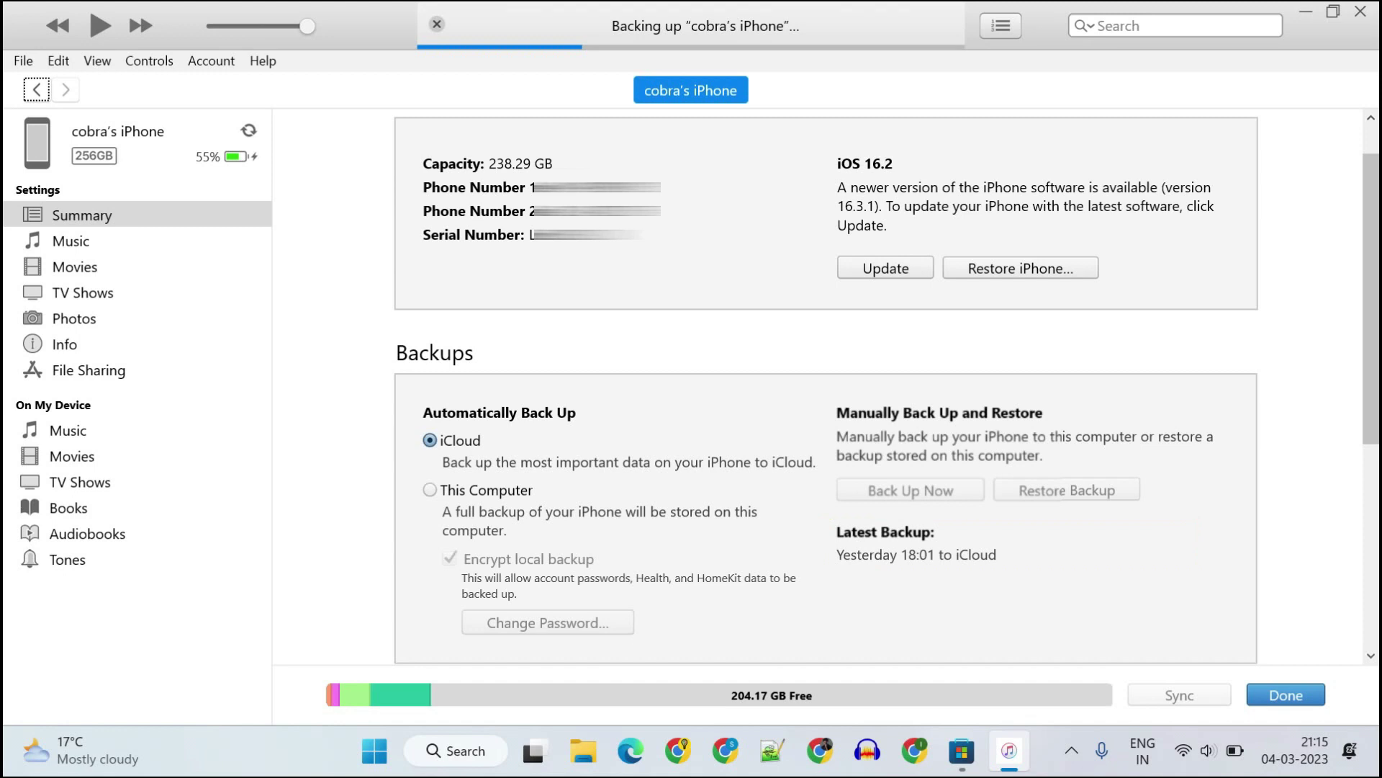
{"action": "left_click", "coordinate": [430, 490]}
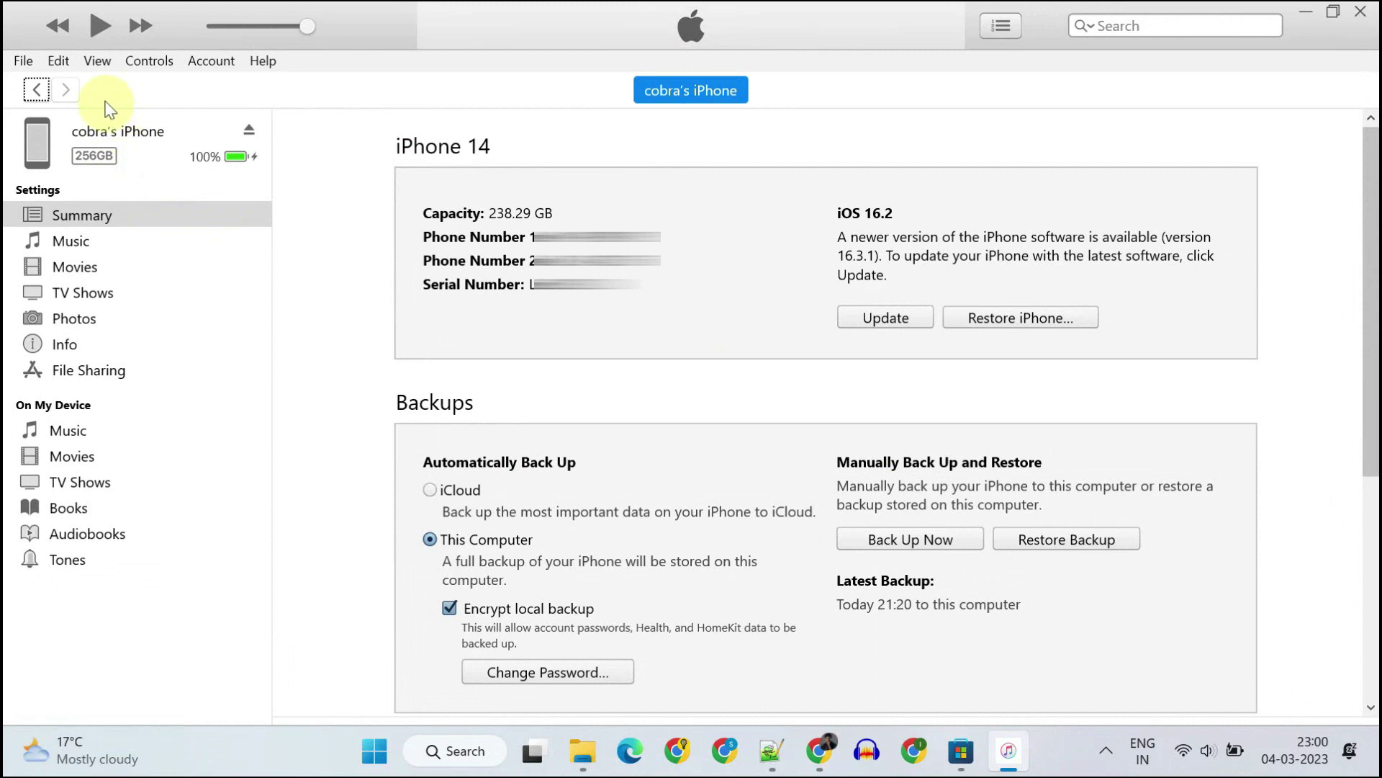
Step: Select the iPhone's encrypted Today 21:20 backup in Preferences > Devices
{"action": "left_click", "coordinate": [58, 61]}
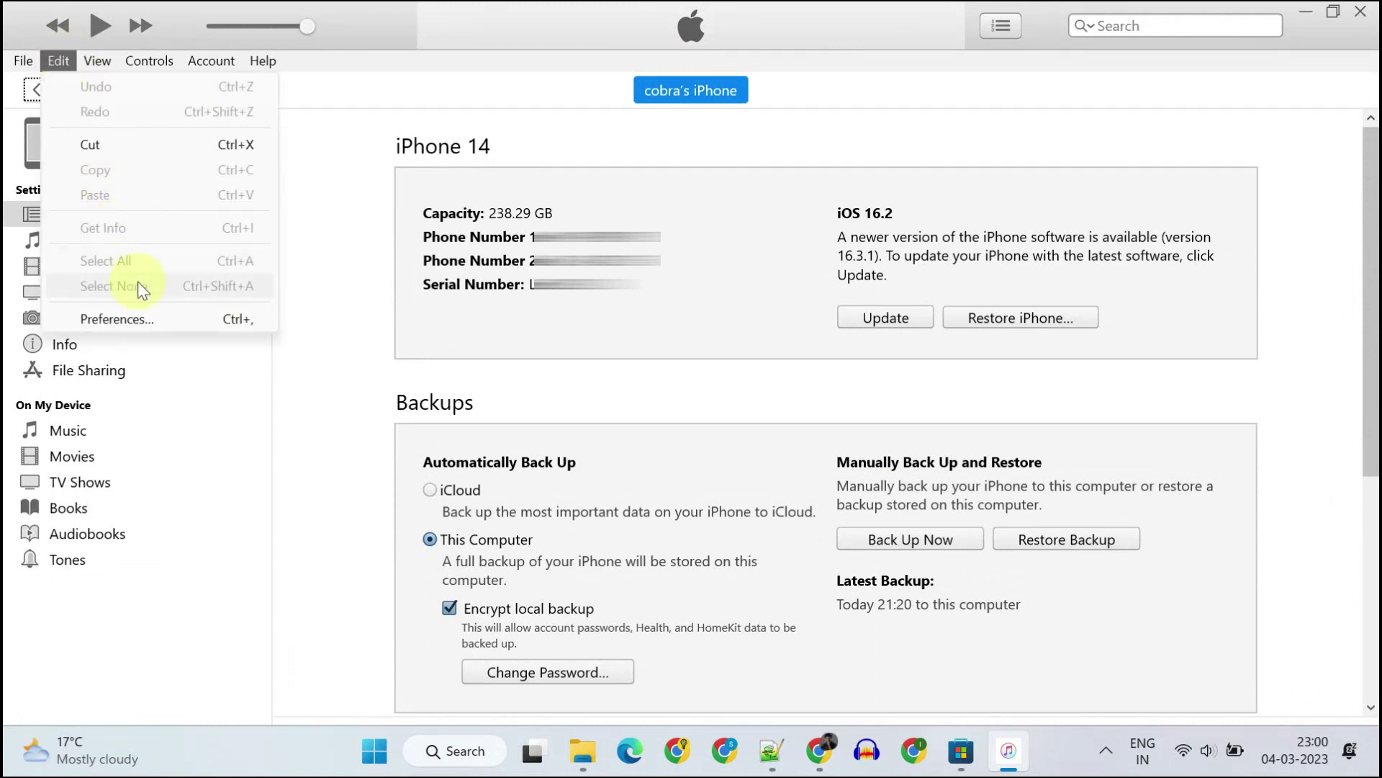
{"action": "left_click", "coordinate": [152, 317]}
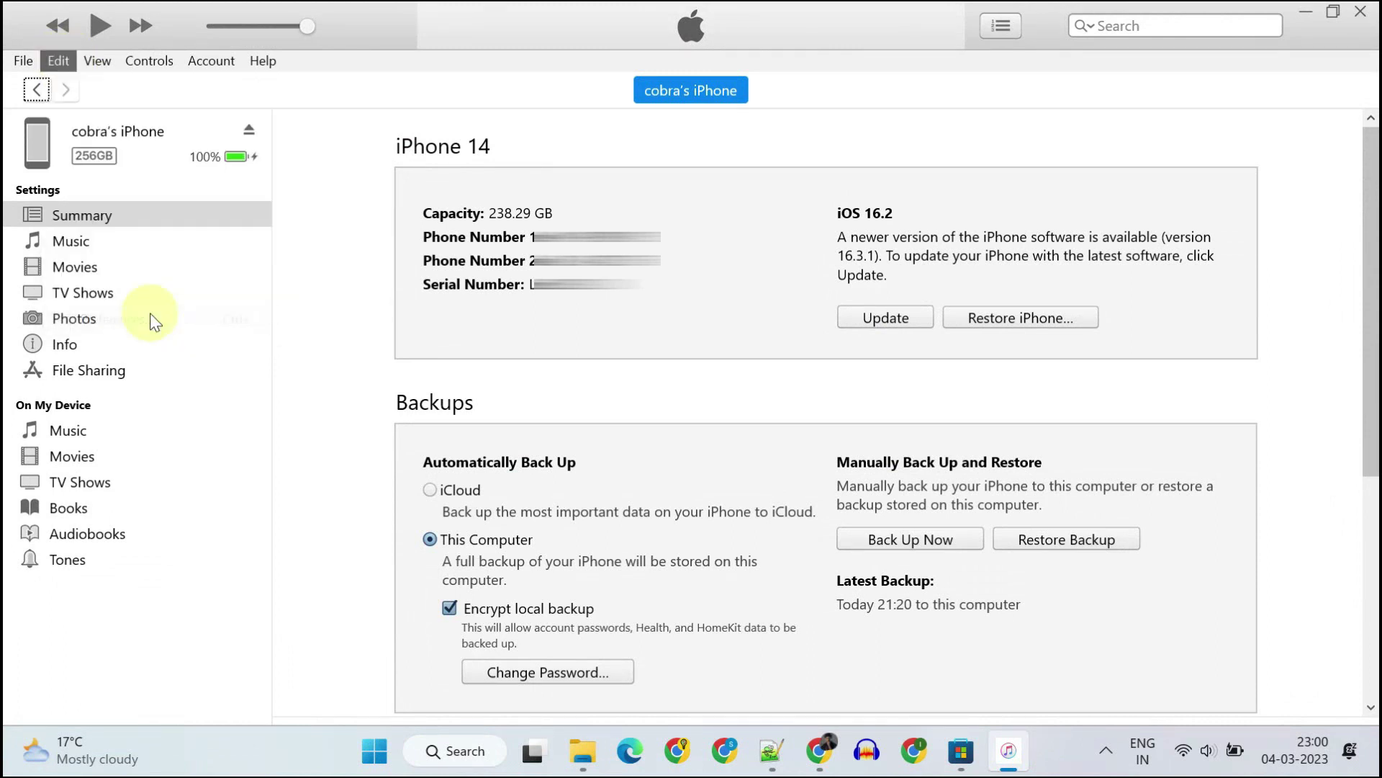
{"action": "left_click", "coordinate": [841, 126]}
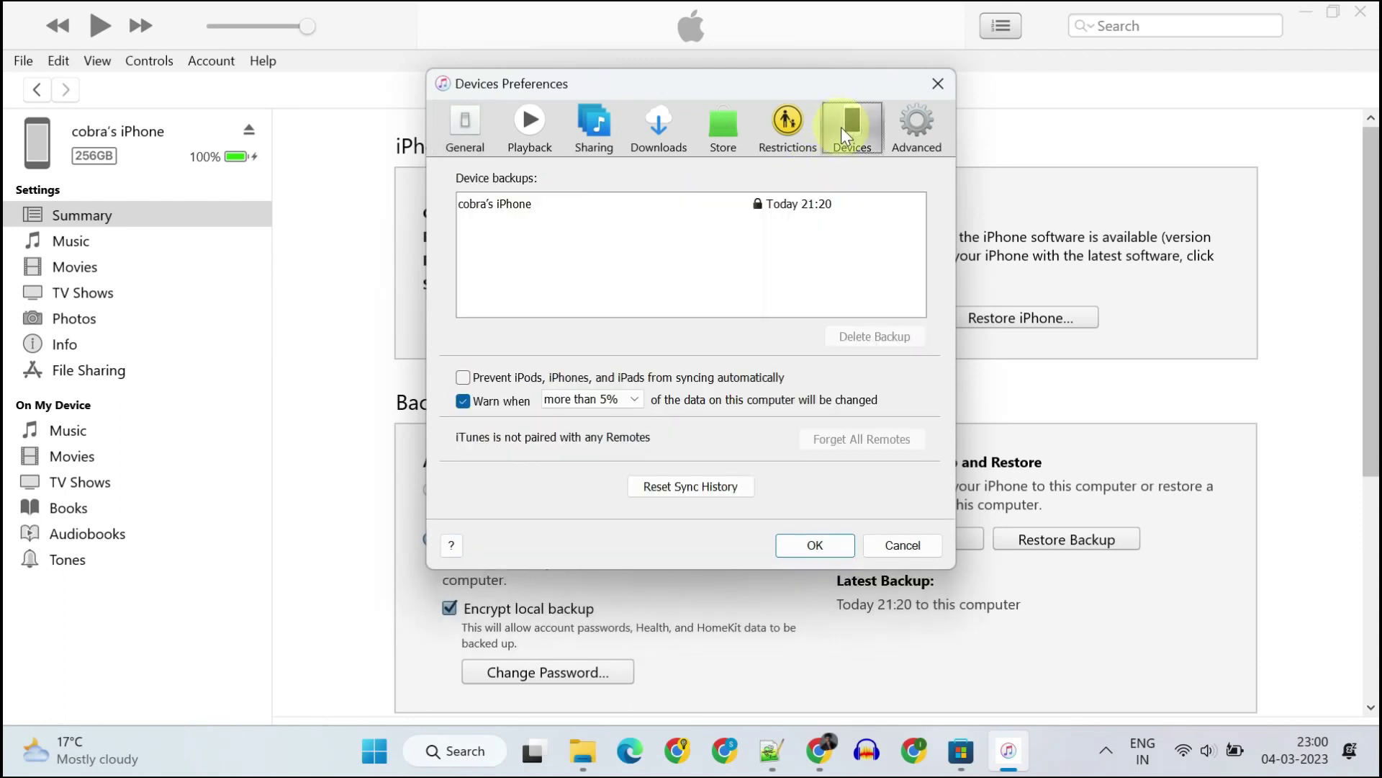
{"action": "left_click", "coordinate": [520, 208]}
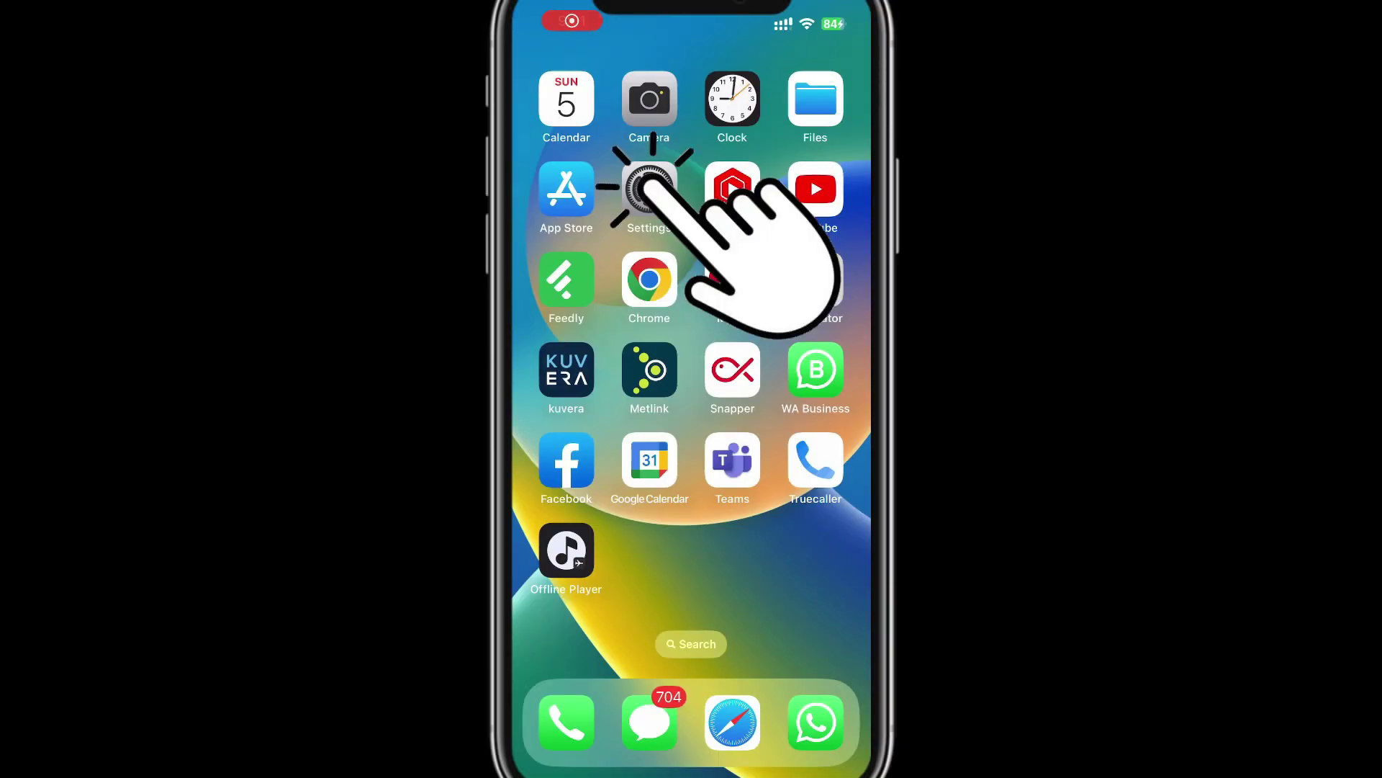
Step: On the iPhone, erase all content and settings via Settings > General > Transfer or Reset iPhone
{"action": "left_click", "coordinate": [649, 188]}
{"action": "scroll", "coordinate": [691, 432], "scroll_direction": "down", "scroll_amount": 3}
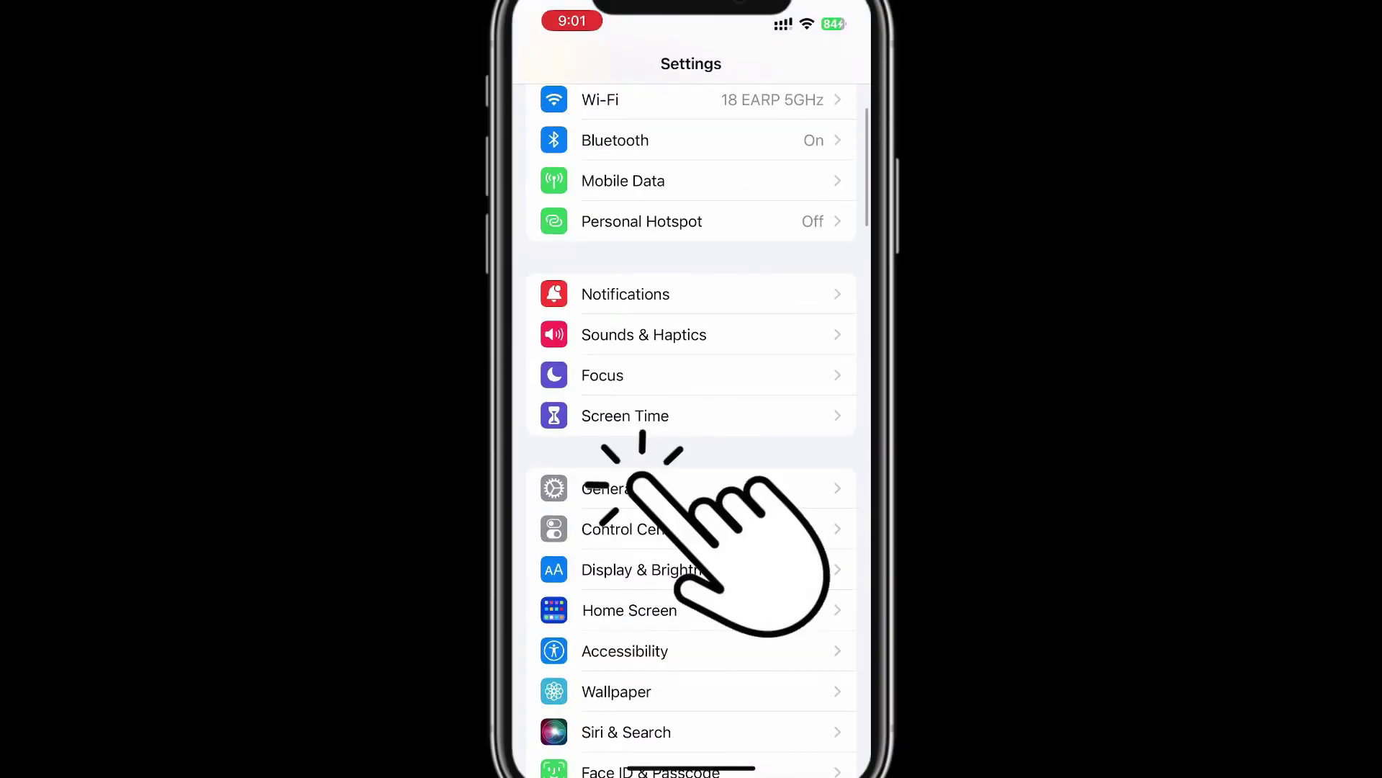
{"action": "left_click", "coordinate": [638, 488]}
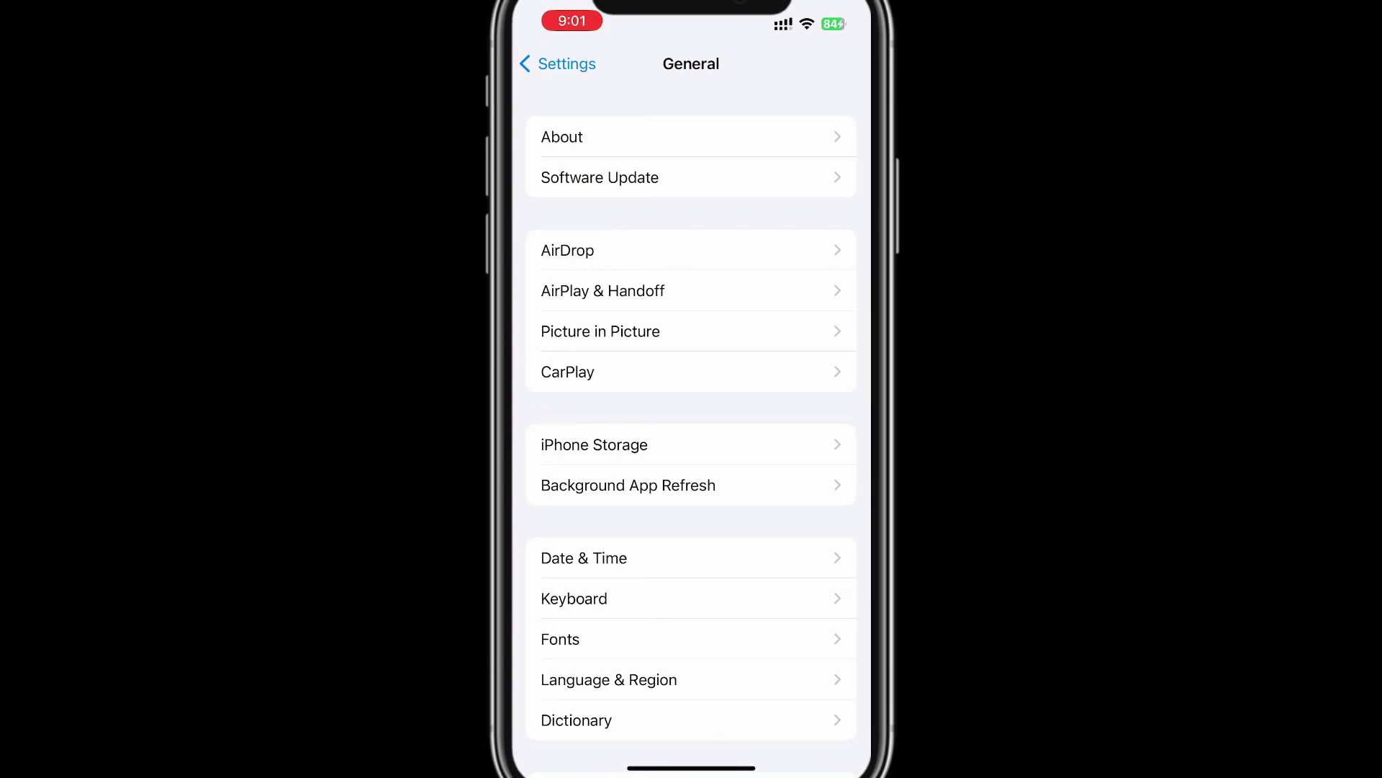
{"action": "scroll", "coordinate": [691, 432], "scroll_direction": "down", "scroll_amount": 5}
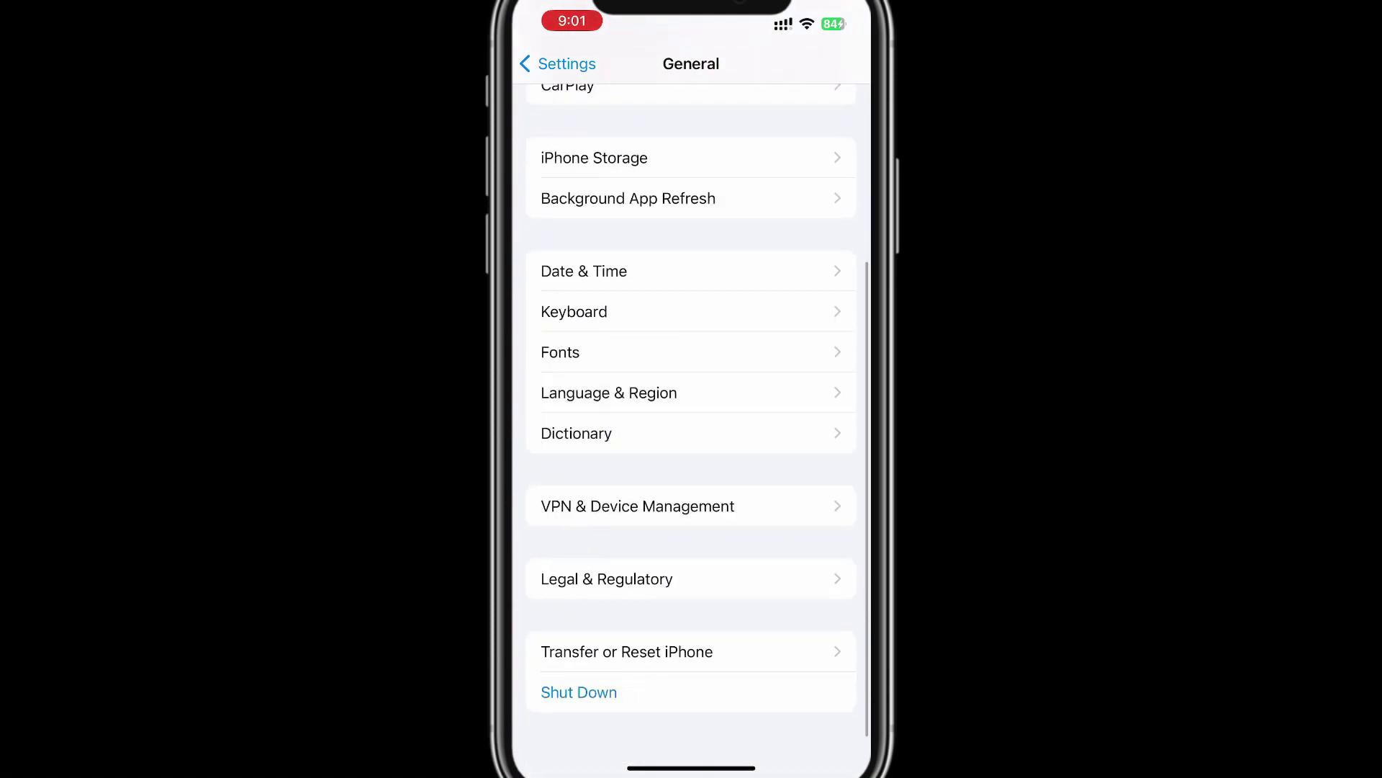
{"action": "left_click", "coordinate": [634, 651]}
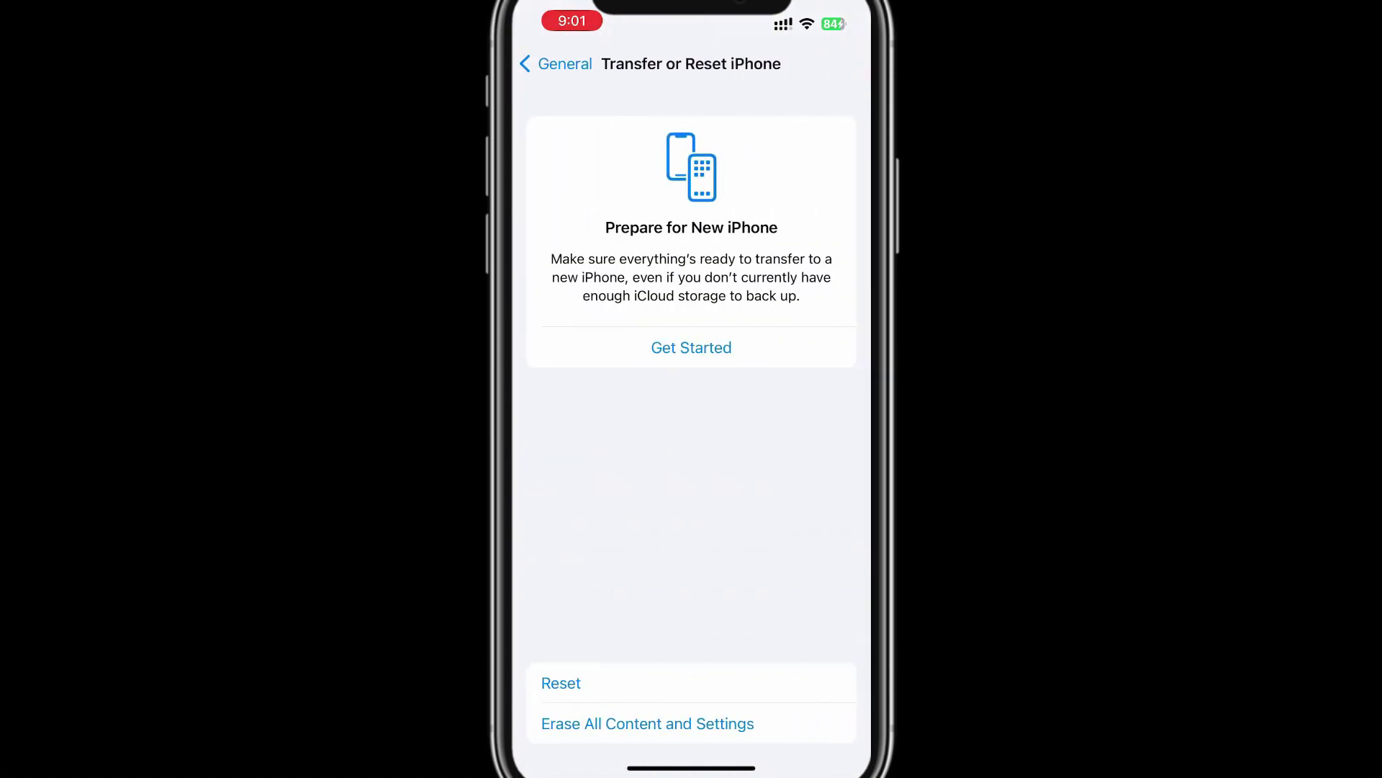
{"action": "left_click", "coordinate": [647, 724]}
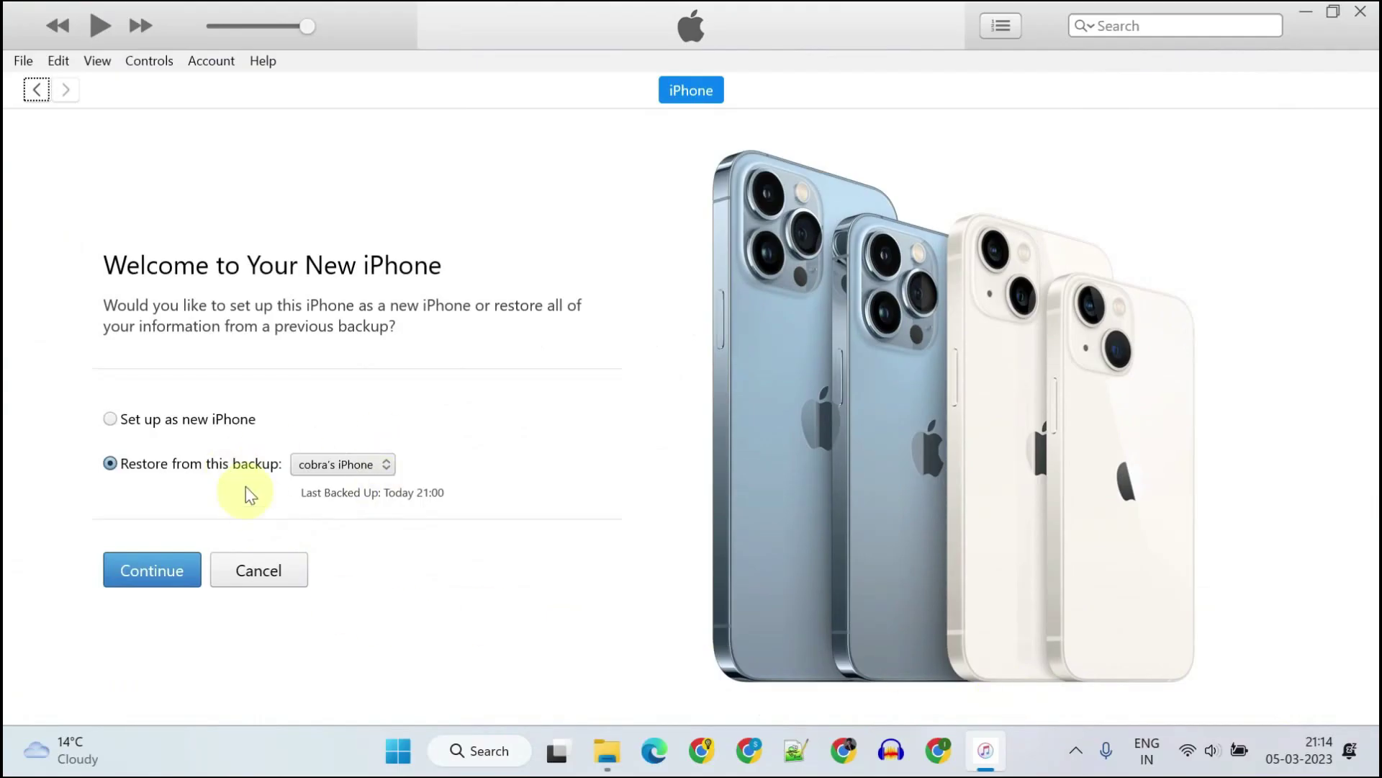
Step: Restore from the iPhone's backup chosen in the dropdown, entering the backup password
{"action": "left_click", "coordinate": [389, 461]}
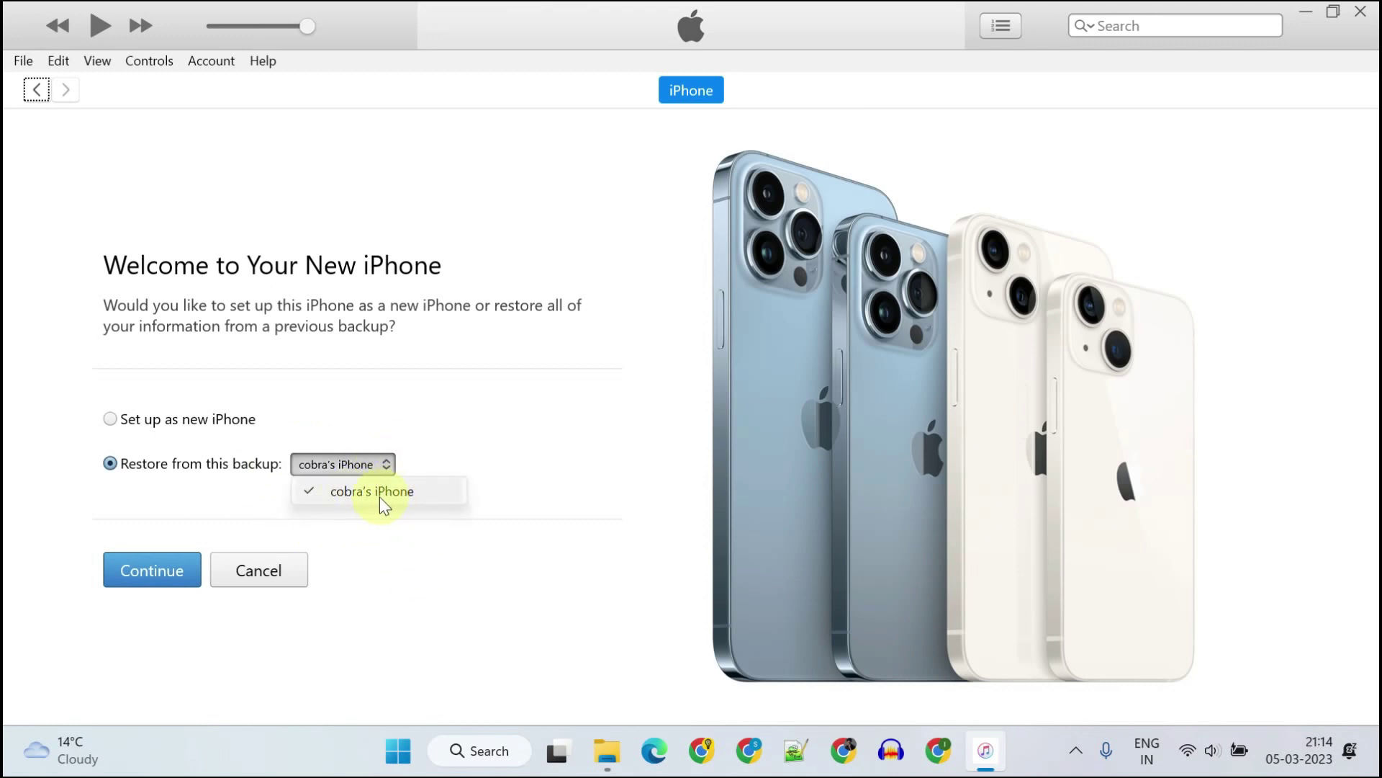
{"action": "left_click", "coordinate": [379, 495]}
{"action": "left_click", "coordinate": [158, 571]}
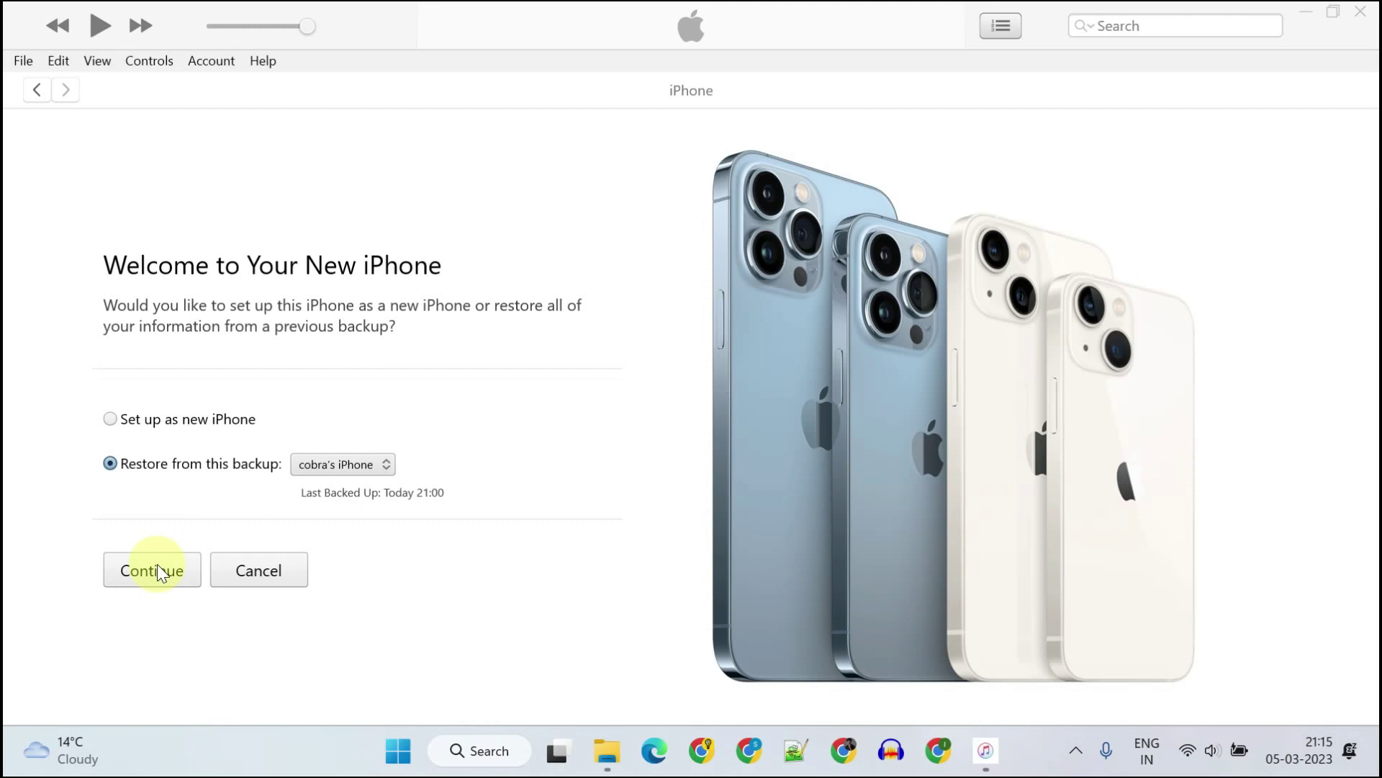
{"action": "type", "text": "123456"}
{"action": "key", "text": "Return"}
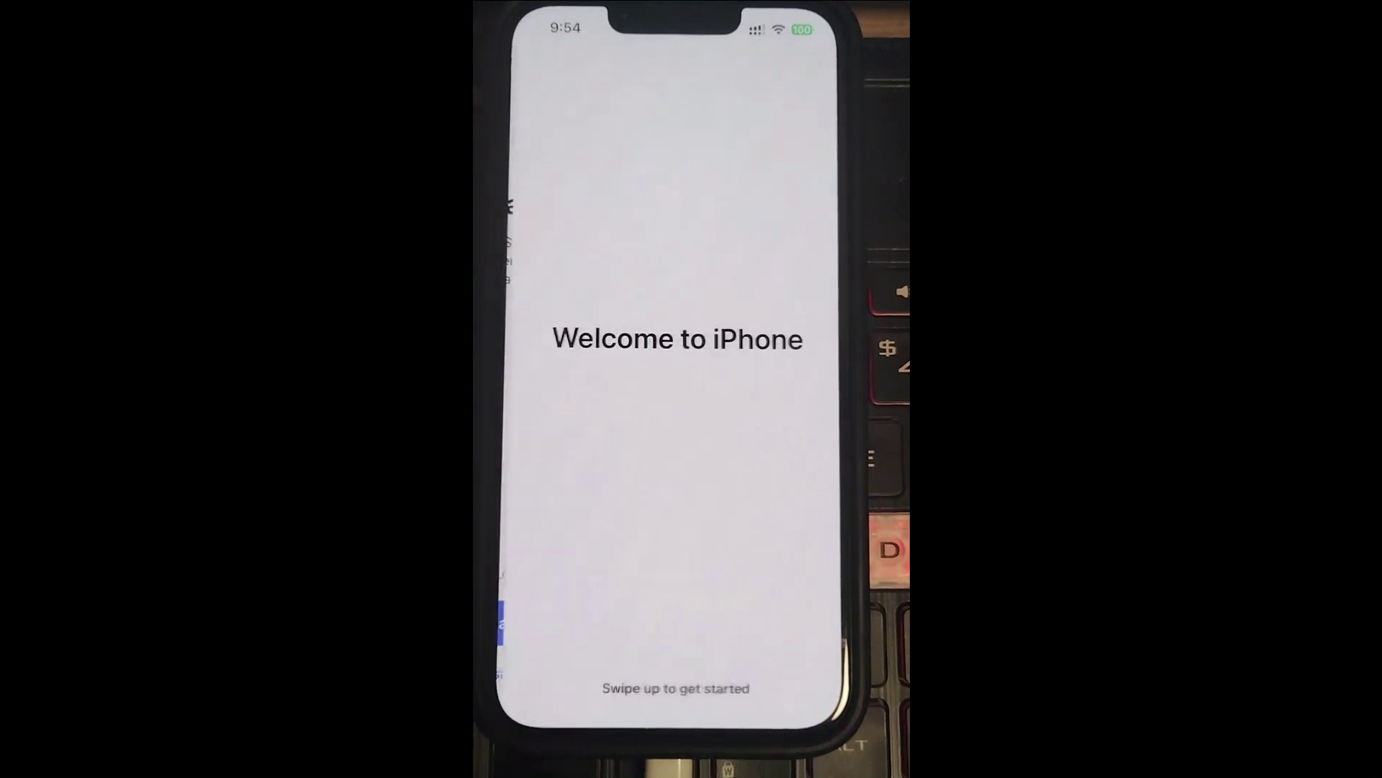
Step: Swipe from Welcome to iPhone to the home screen and on to its second page of restored apps
{"action": "left_click_drag", "start_coordinate": [684, 720], "coordinate": [680, 446]}
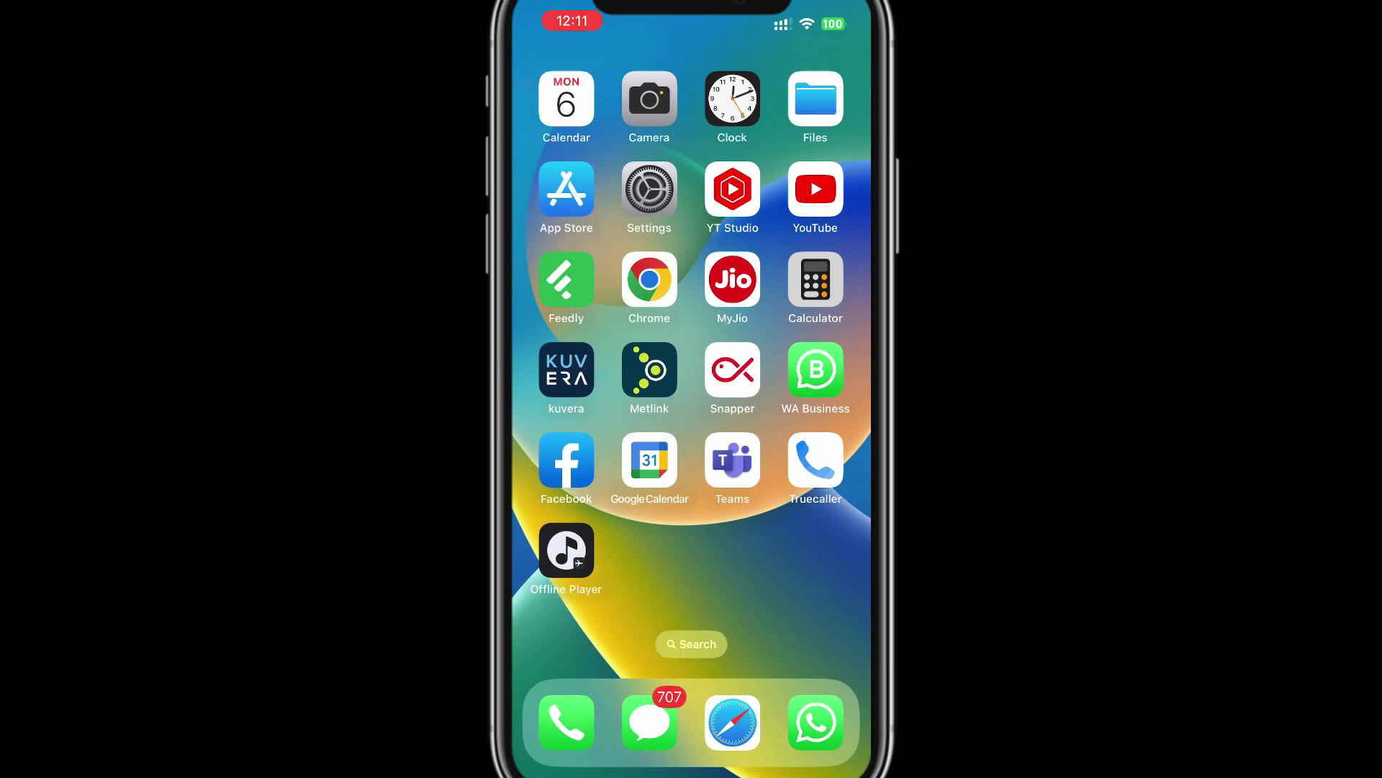
{"action": "left_click_drag", "start_coordinate": [792, 360], "coordinate": [576, 360]}
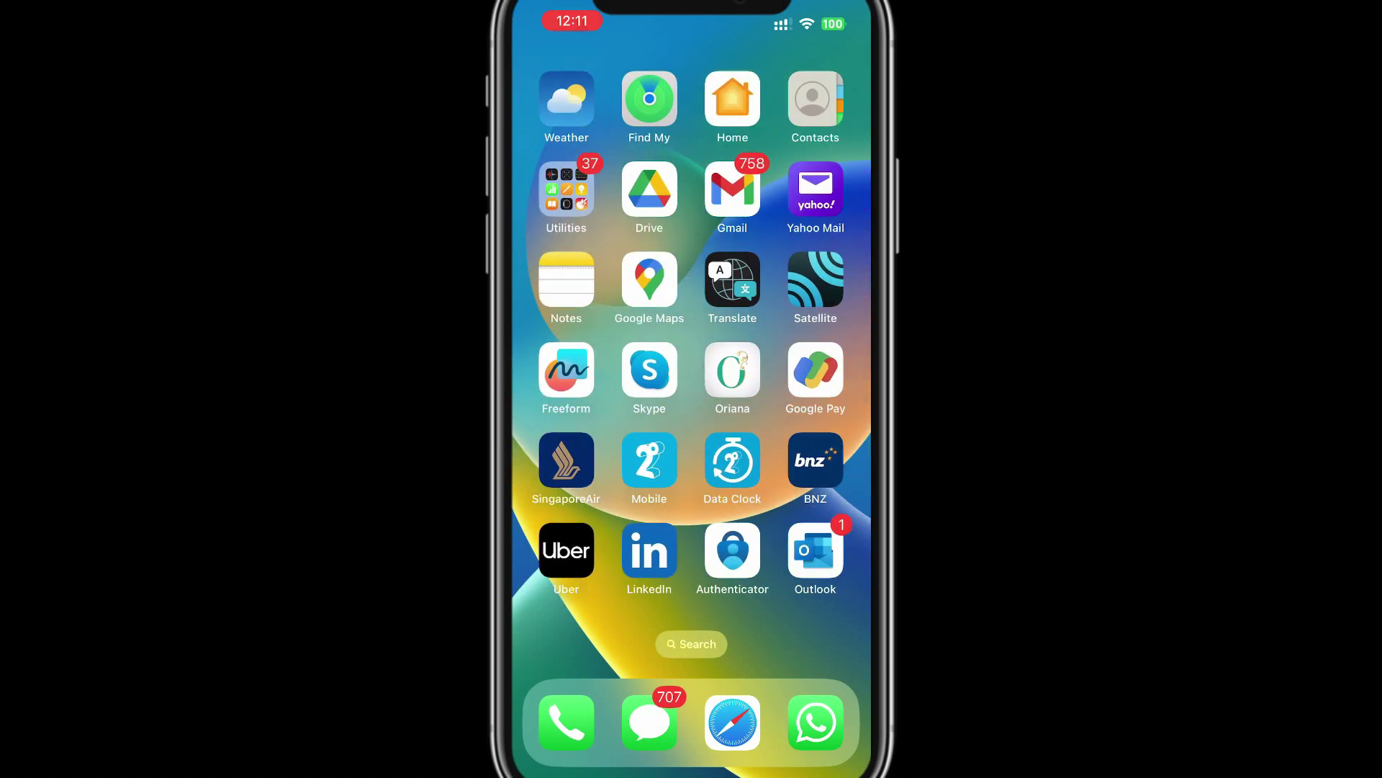